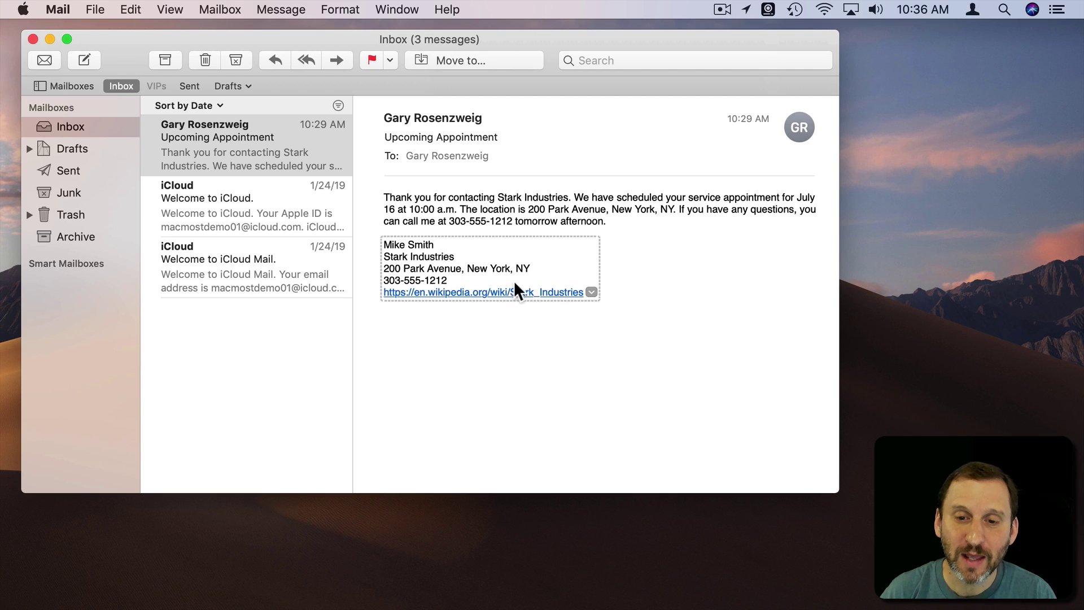
{"action": "left_click", "coordinate": [591, 292]}
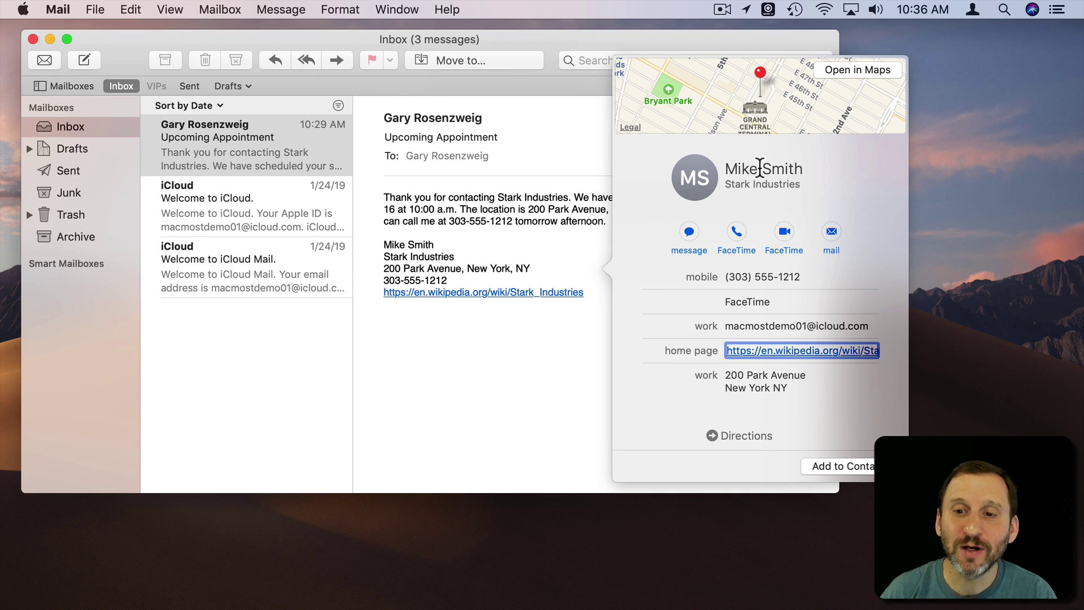
{"action": "left_click", "coordinate": [779, 347]}
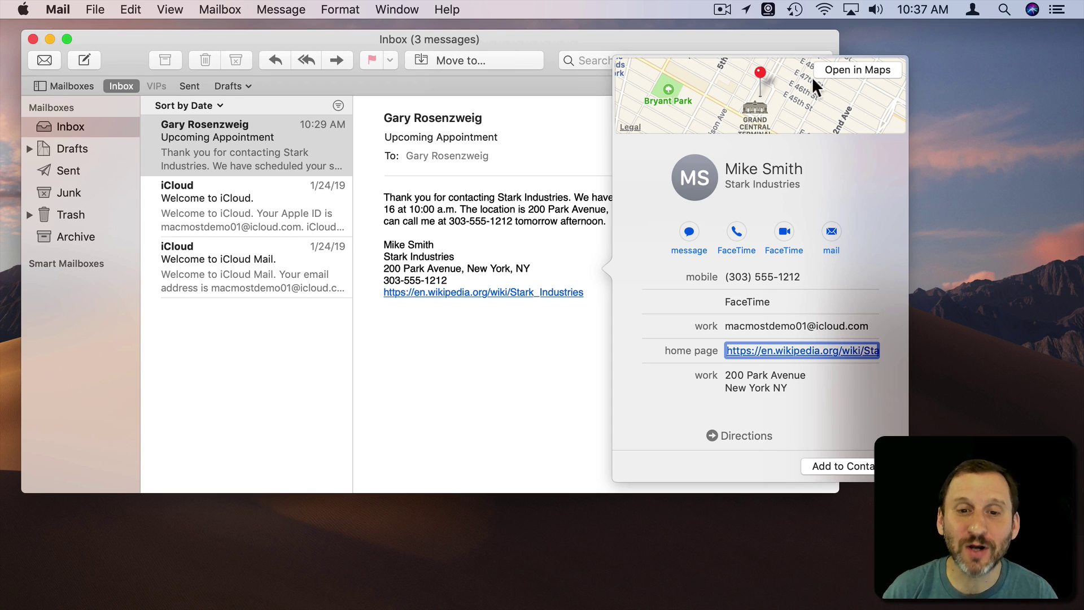
{"action": "left_click", "coordinate": [545, 228]}
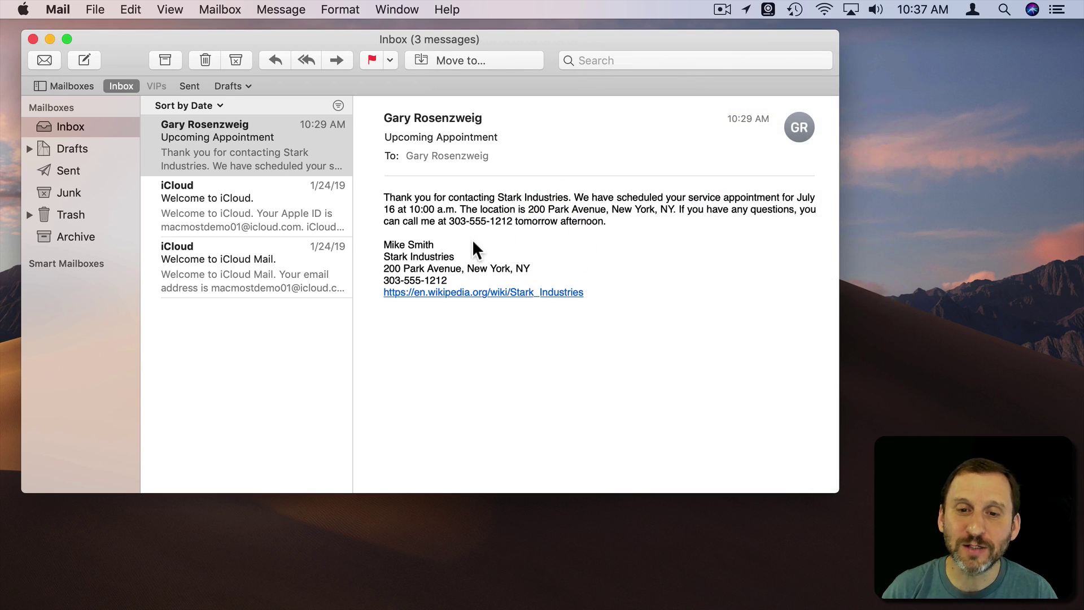
{"action": "mouse_move", "coordinate": [593, 209]}
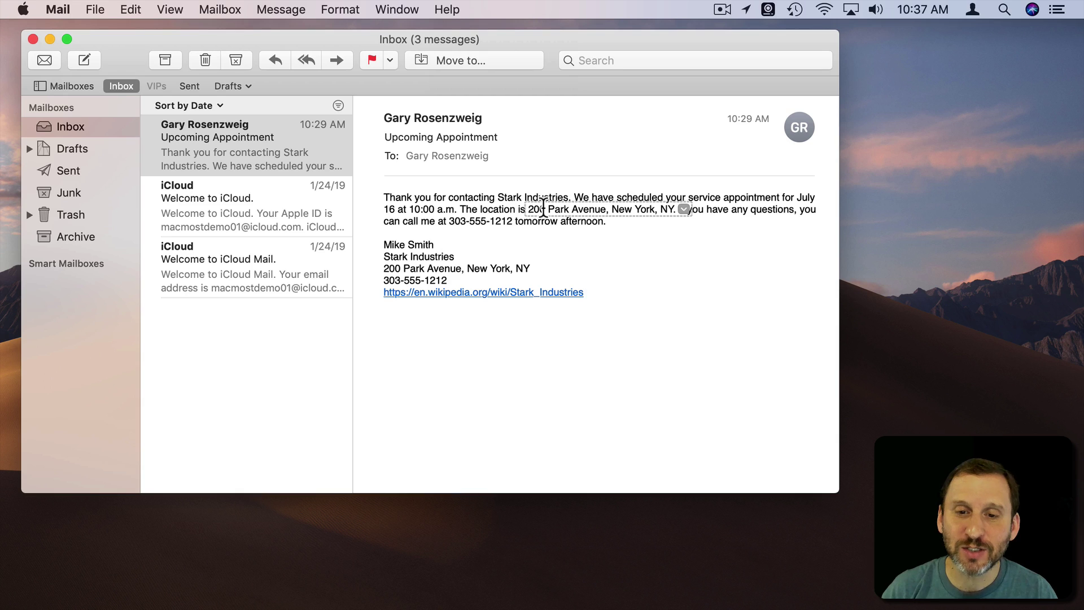
{"action": "left_click", "coordinate": [683, 209]}
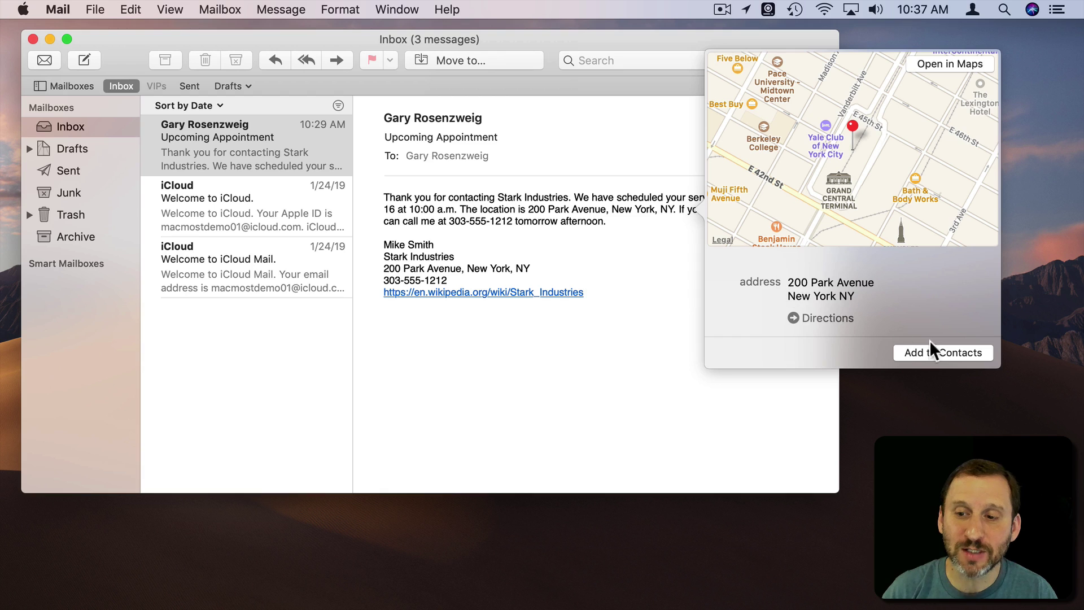
{"action": "left_click", "coordinate": [607, 238]}
{"action": "mouse_move", "coordinate": [480, 221]}
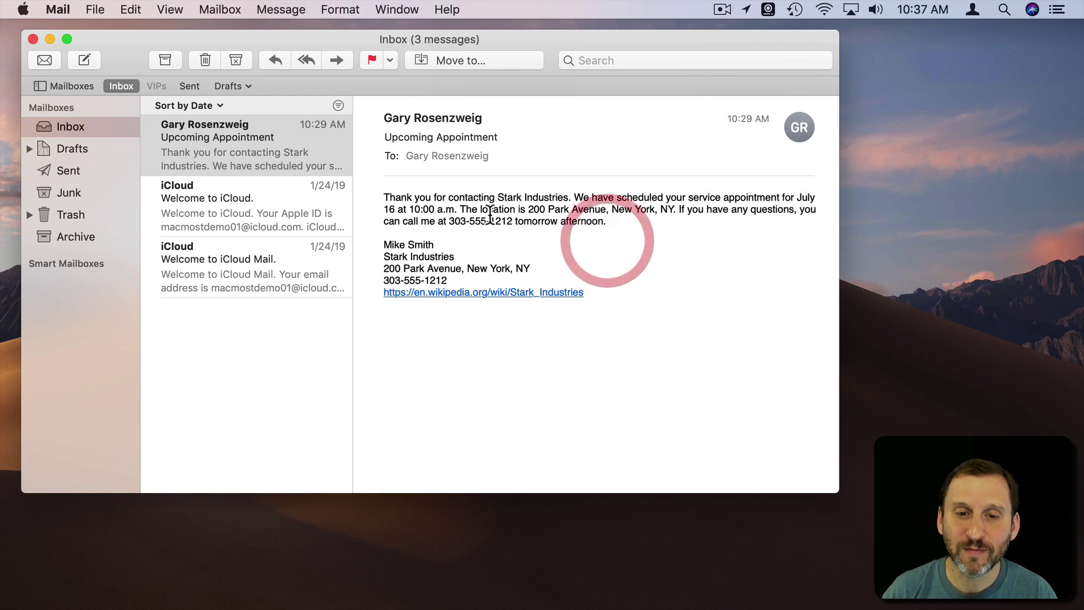
{"action": "left_click", "coordinate": [519, 221]}
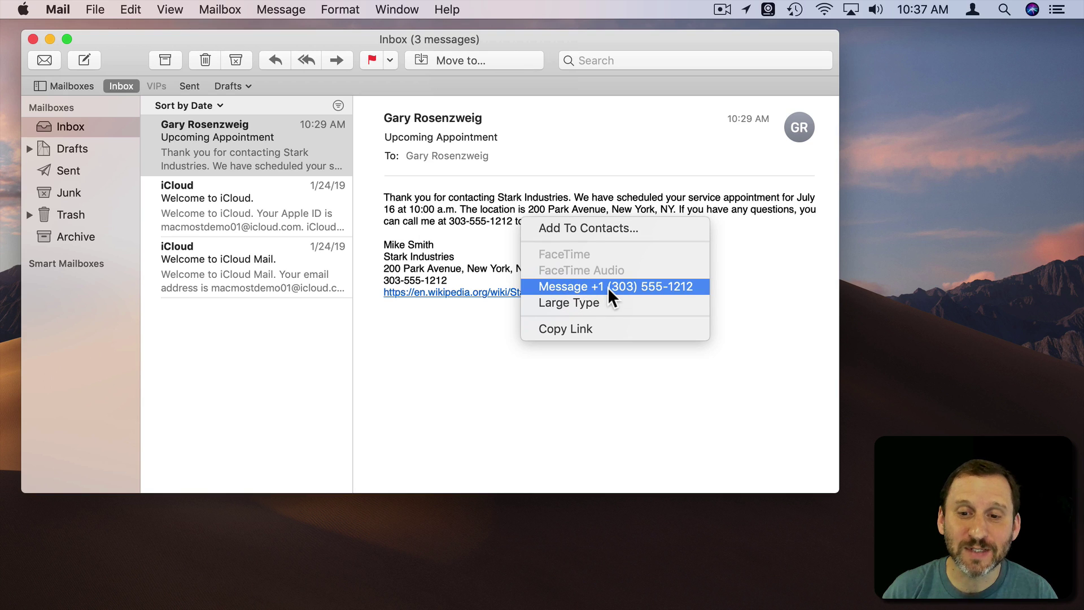
{"action": "left_click", "coordinate": [569, 307]}
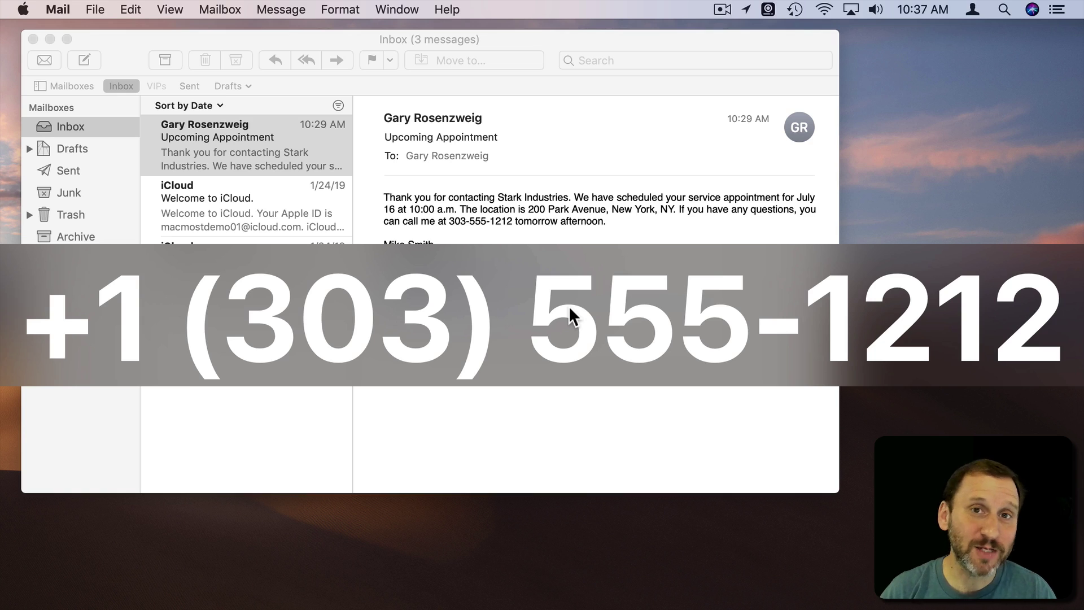
{"action": "left_click", "coordinate": [596, 219]}
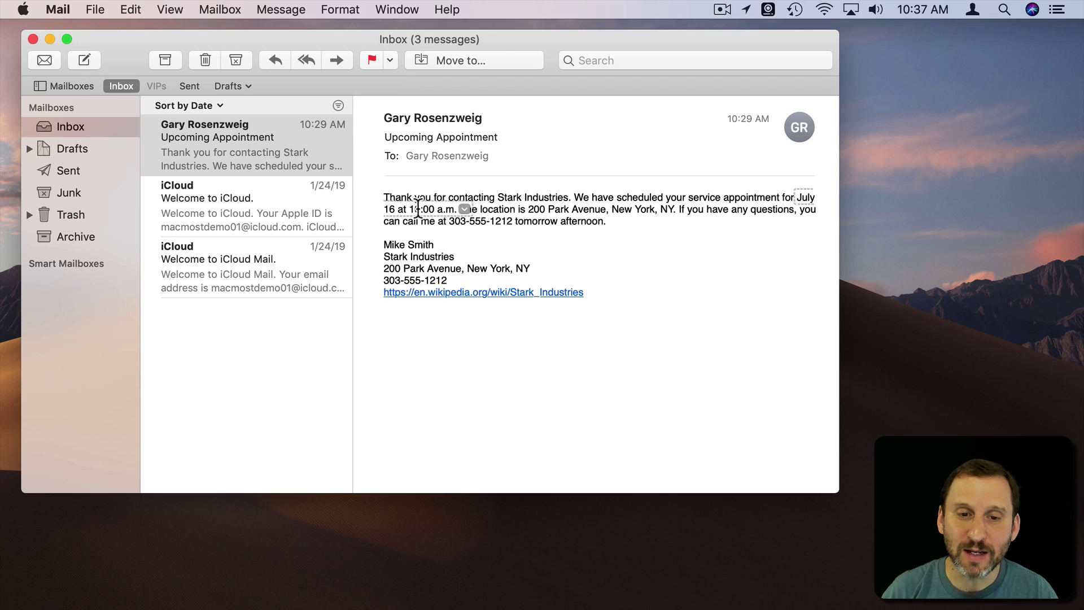
{"action": "left_click", "coordinate": [465, 208]}
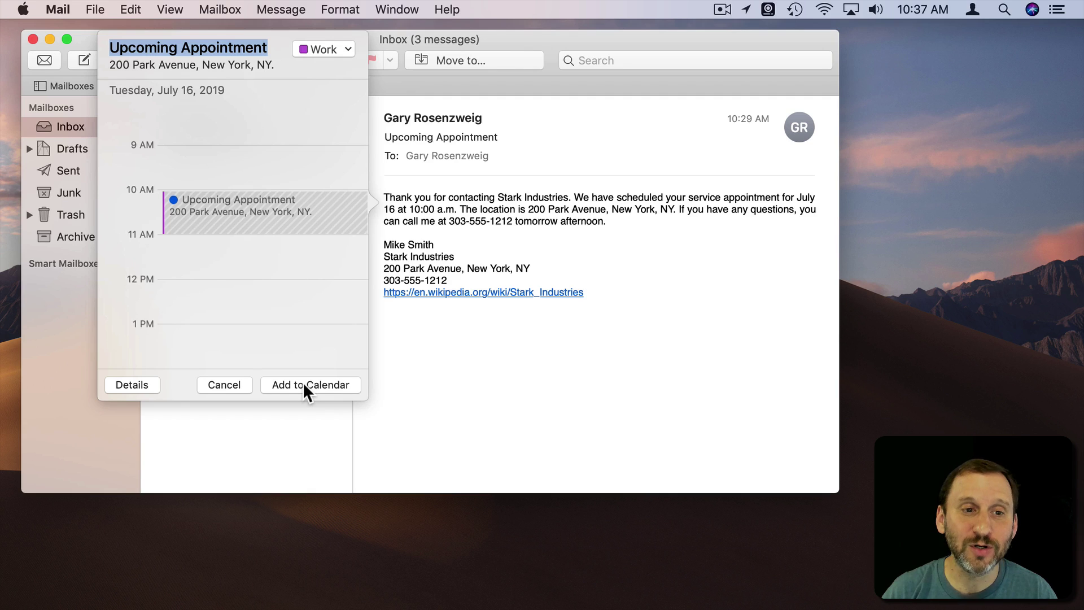
{"action": "left_click", "coordinate": [132, 385]}
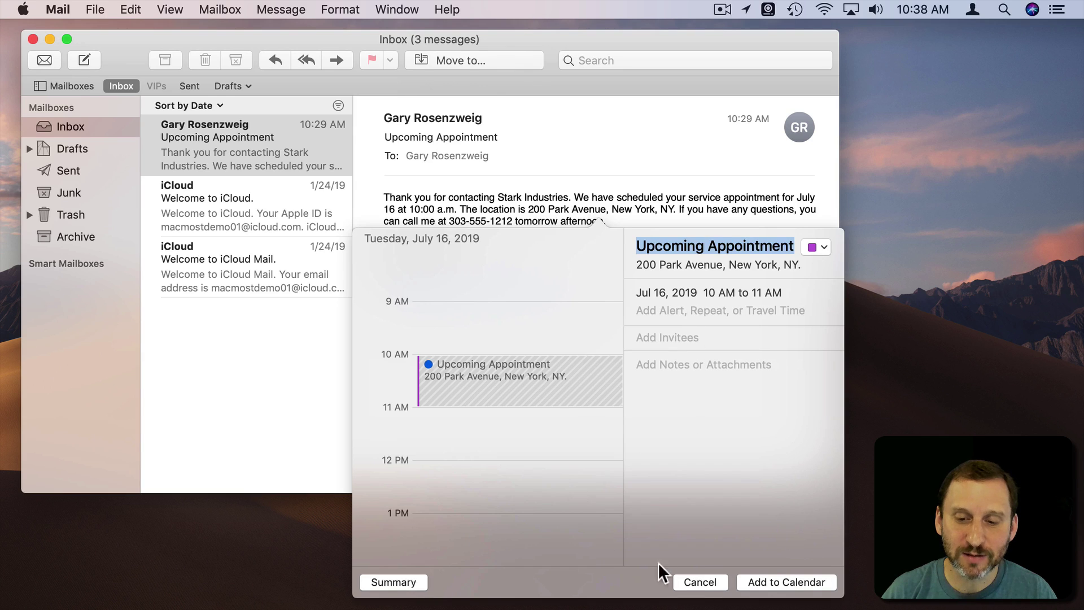
{"action": "left_click", "coordinate": [700, 582]}
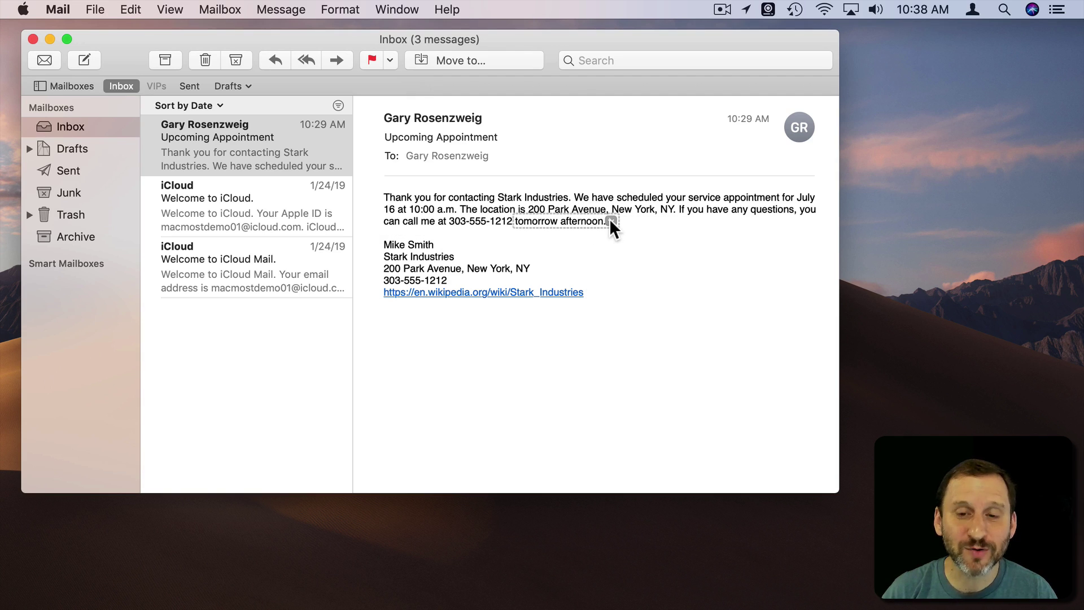
{"action": "left_click", "coordinate": [610, 222]}
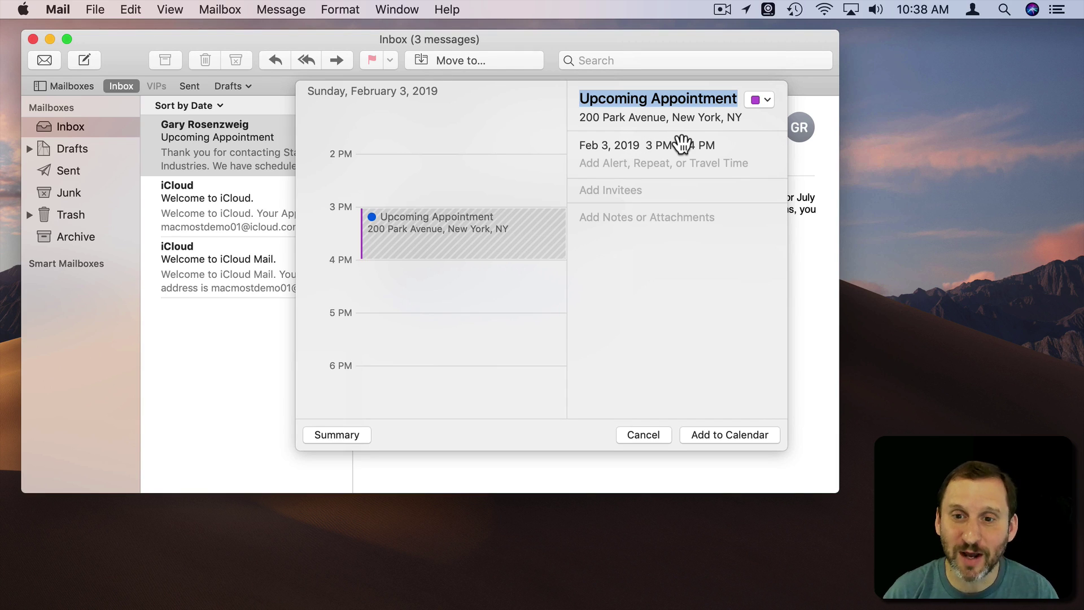
{"action": "left_click", "coordinate": [653, 431]}
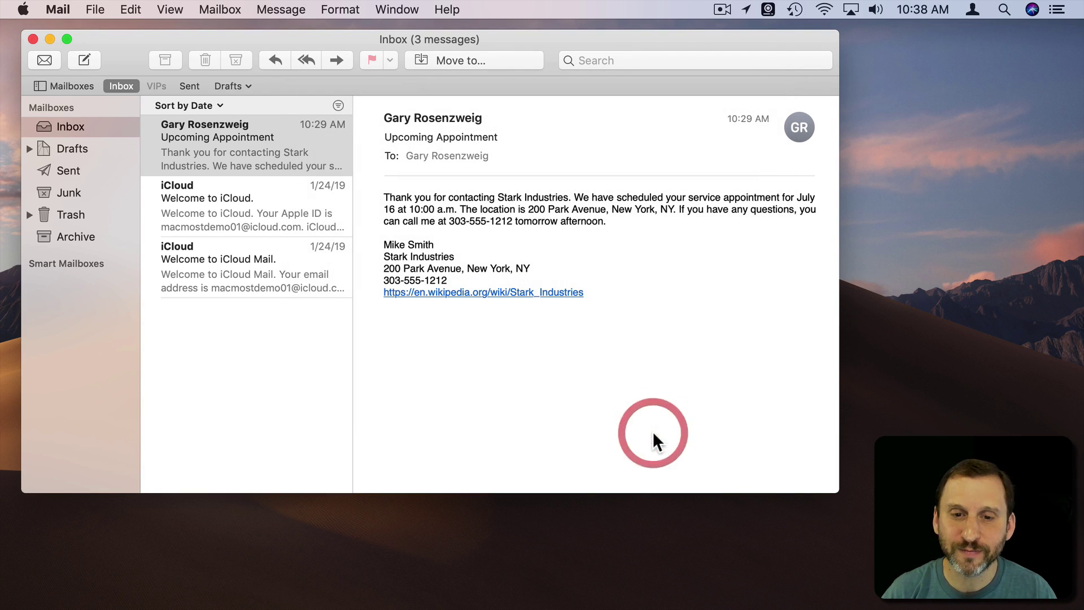
{"action": "right_click", "coordinate": [509, 196]}
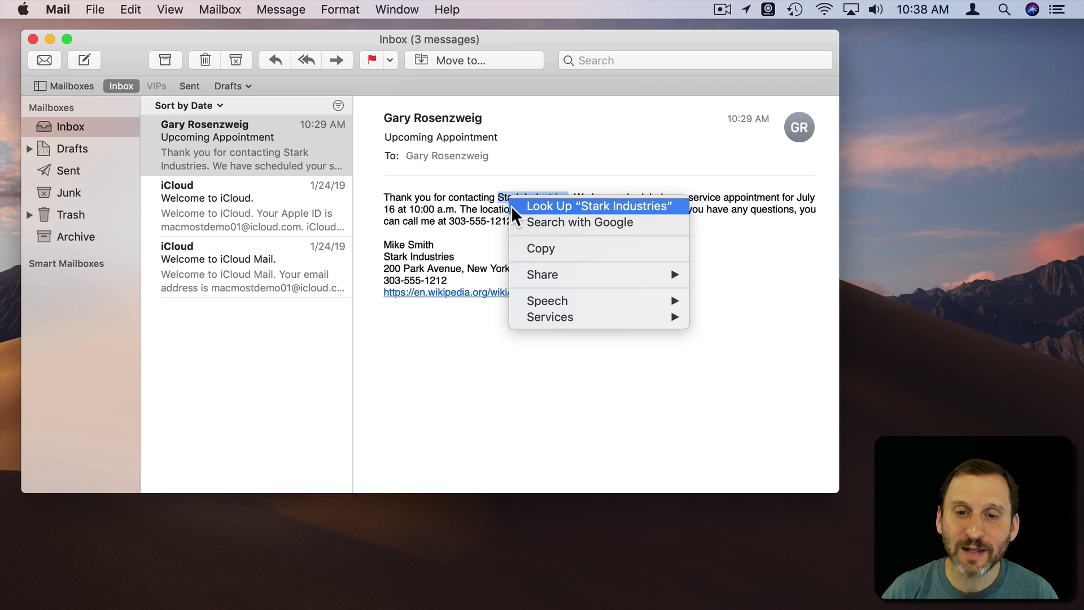
{"action": "left_click", "coordinate": [532, 206]}
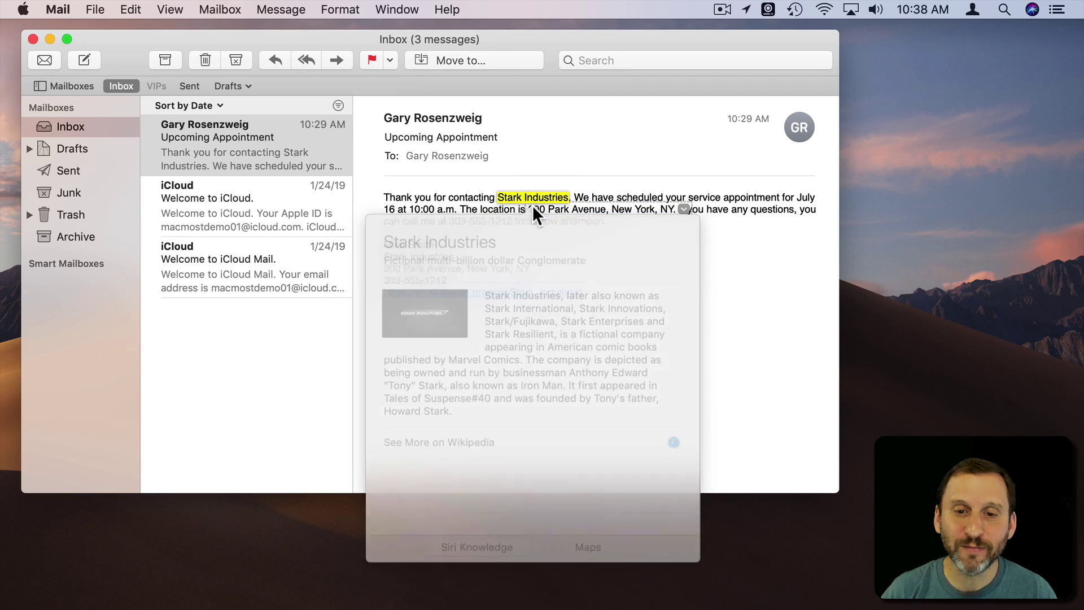
{"action": "left_click", "coordinate": [499, 194]}
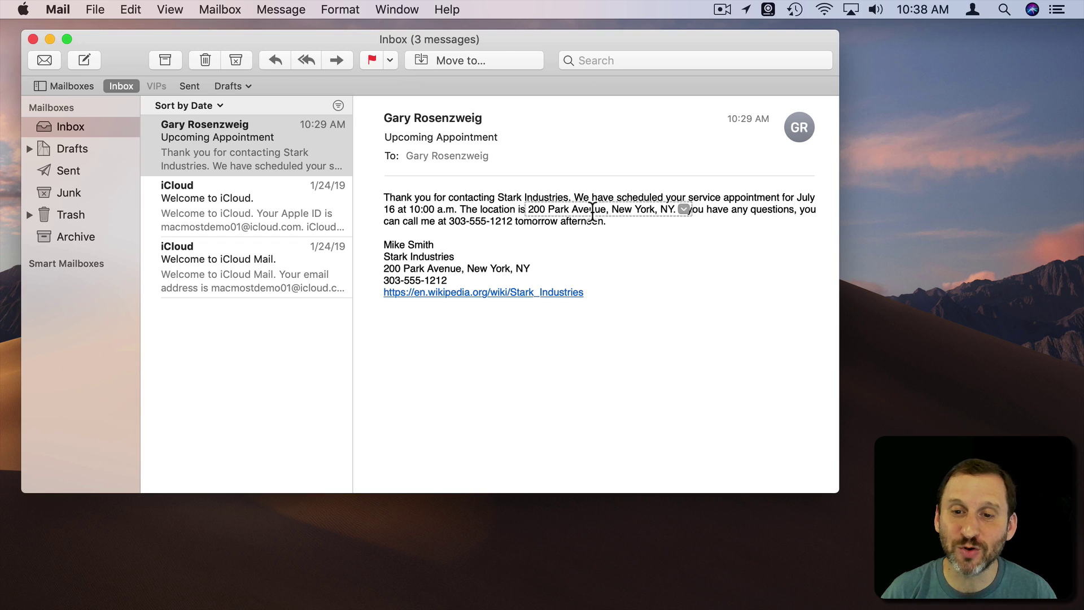
{"action": "left_click", "coordinate": [639, 198]}
{"action": "right_click", "coordinate": [638, 198]}
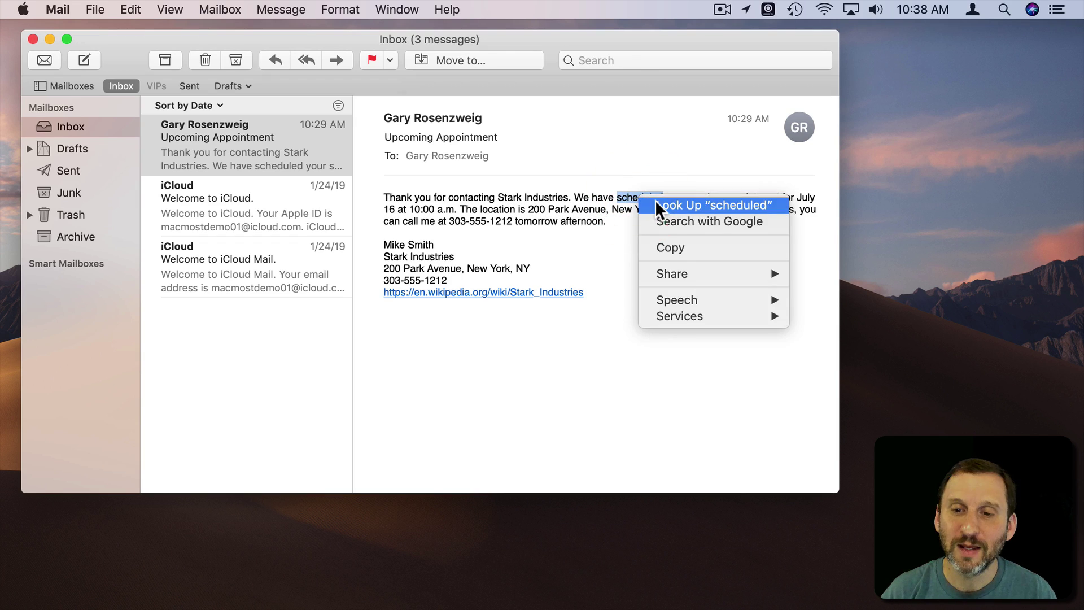
{"action": "left_click", "coordinate": [657, 203]}
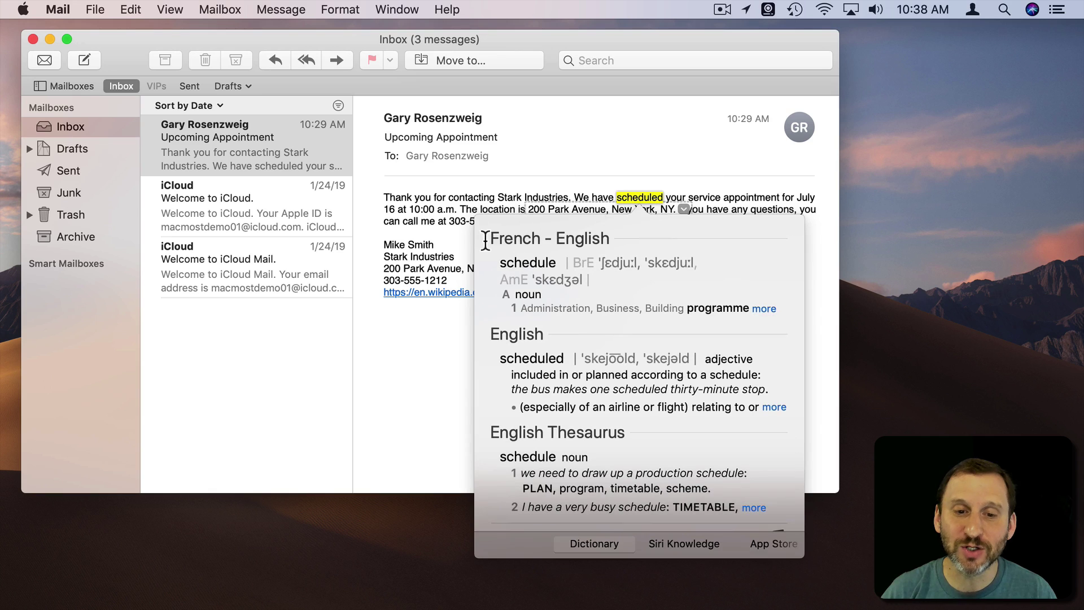
{"action": "left_click", "coordinate": [449, 208]}
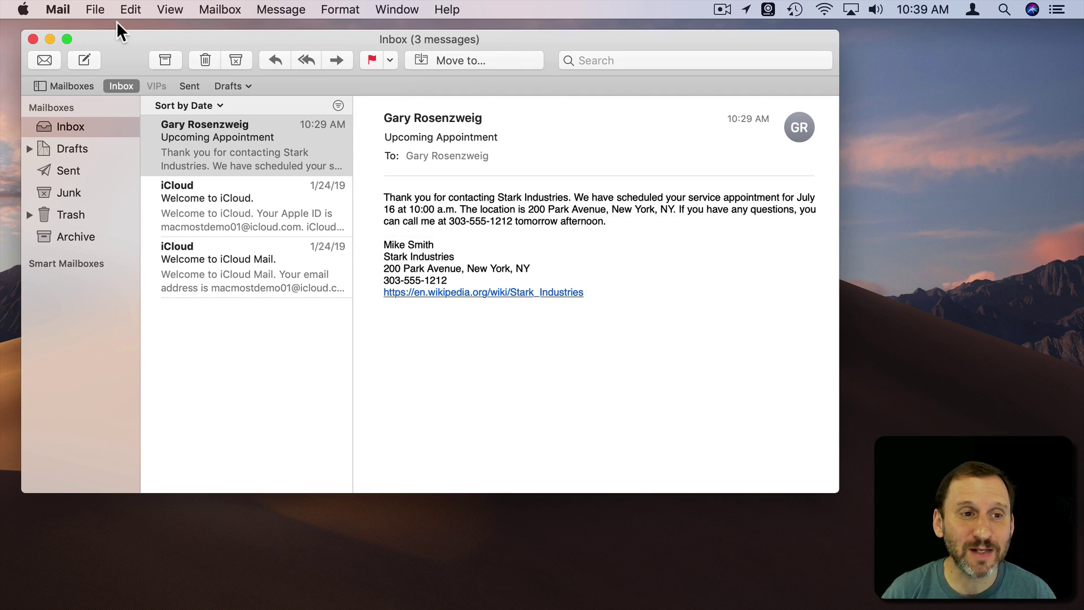
- Confirm Trackpad's Look up & data detectors stays Force Click with one finger, then close System Preferences
{"action": "left_click", "coordinate": [27, 9]}
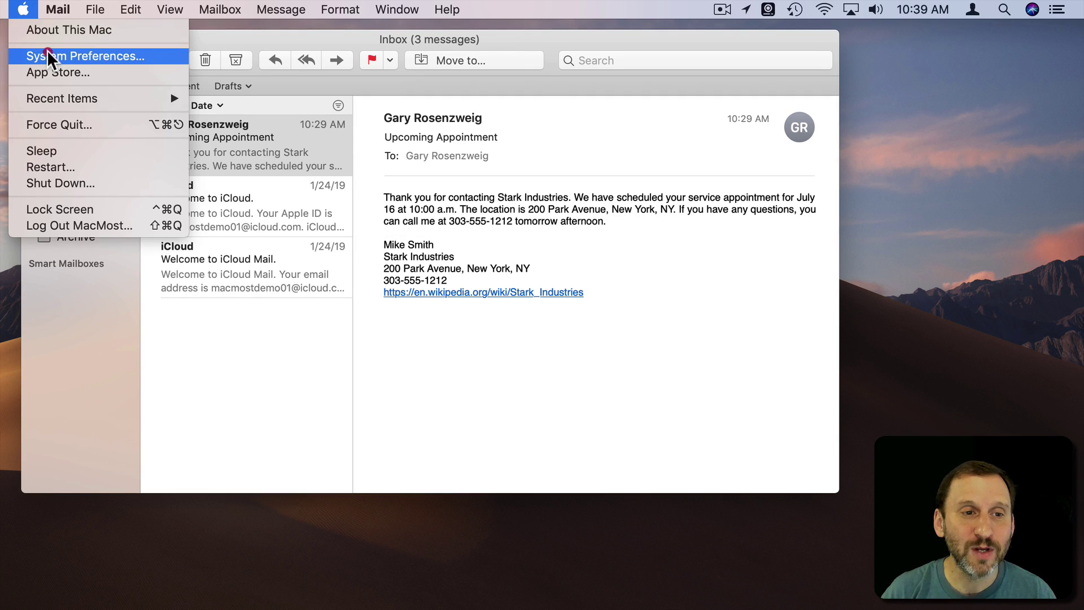
{"action": "left_click", "coordinate": [47, 55]}
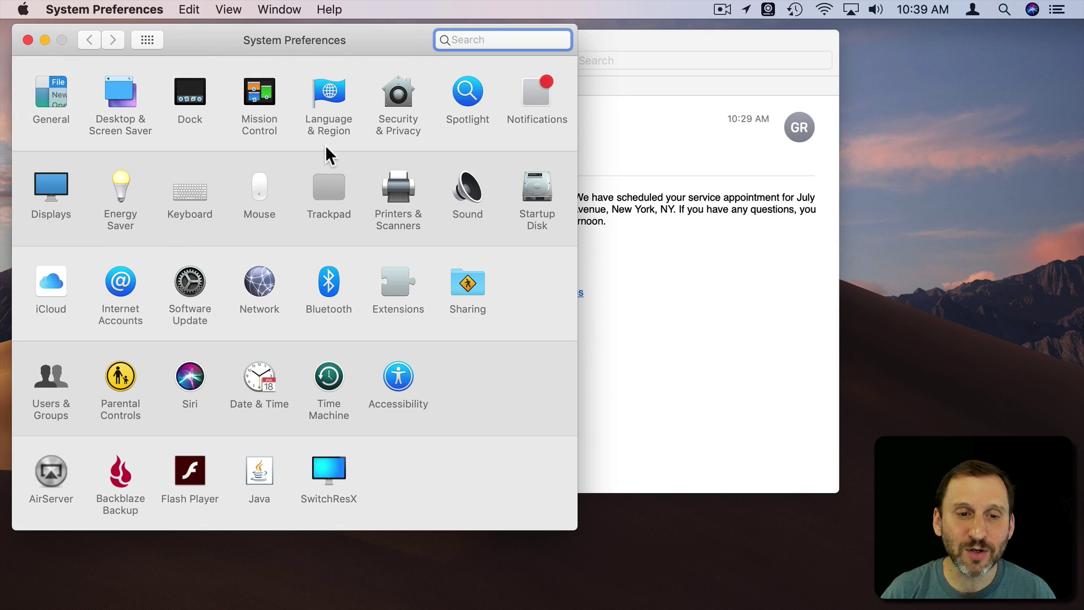
{"action": "left_click", "coordinate": [324, 177]}
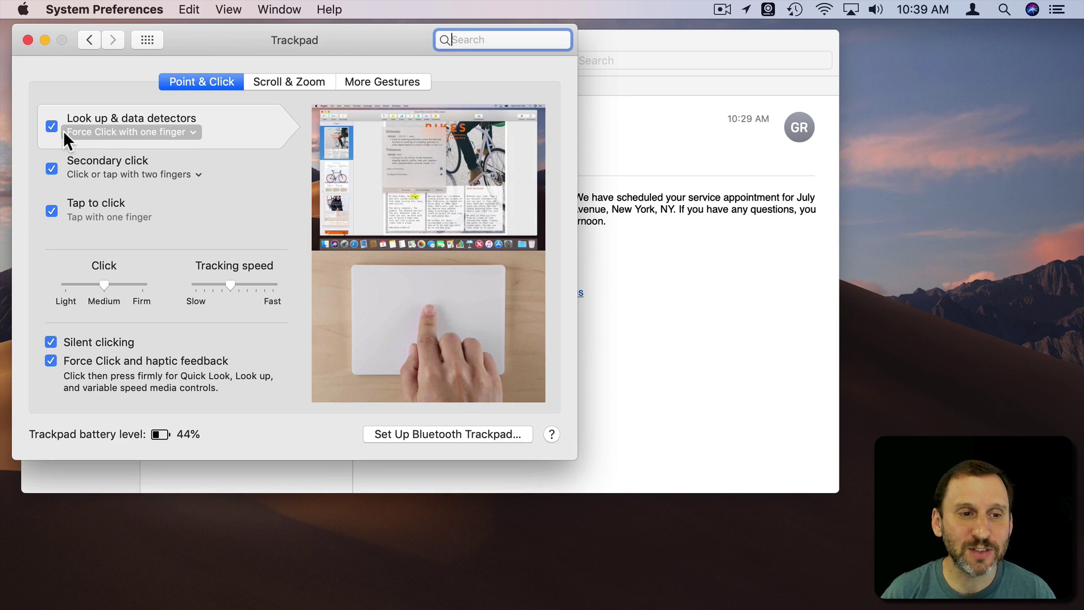
{"action": "left_click", "coordinate": [84, 132]}
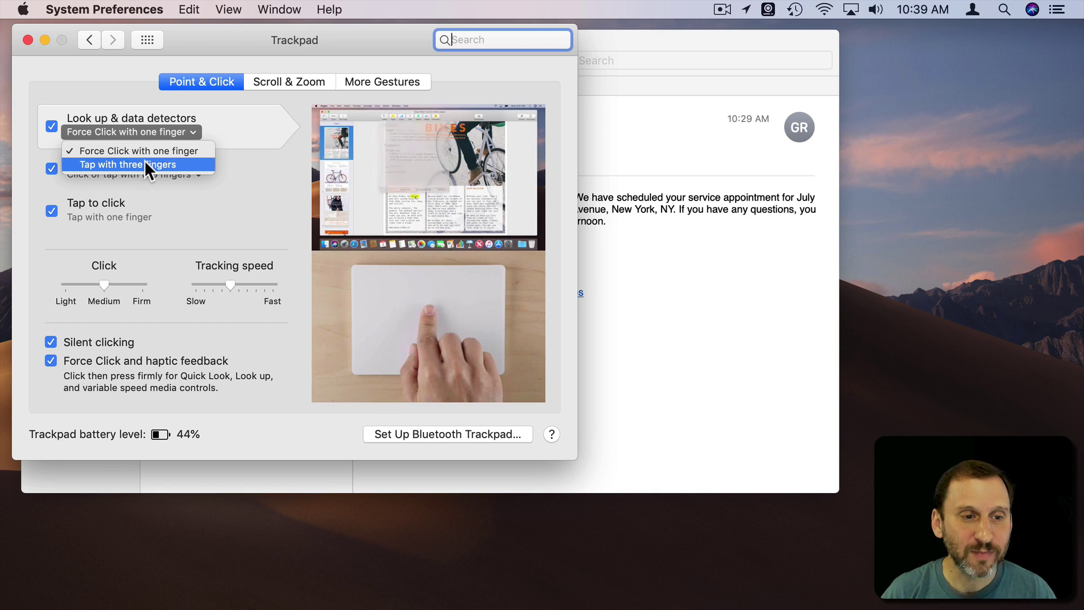
{"action": "left_click", "coordinate": [224, 155]}
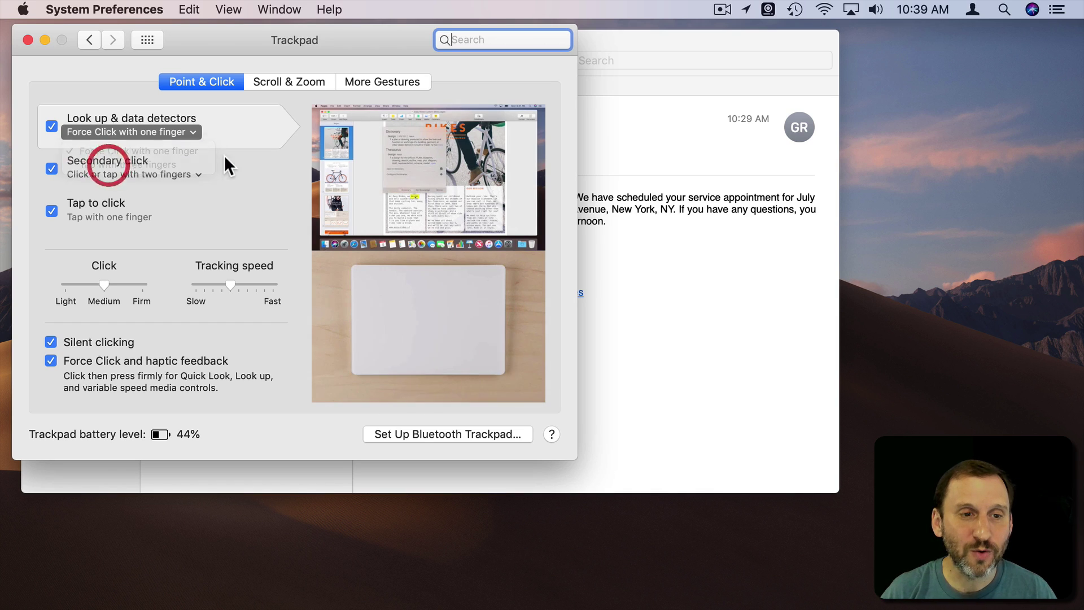
{"action": "left_click", "coordinate": [28, 38]}
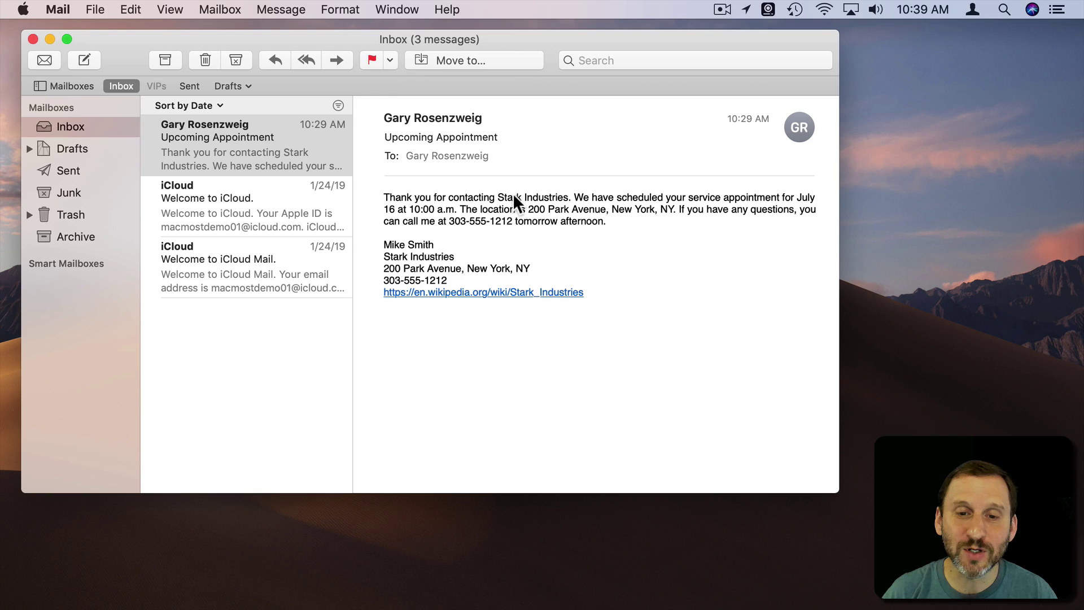
{"action": "left_click", "coordinate": [515, 201]}
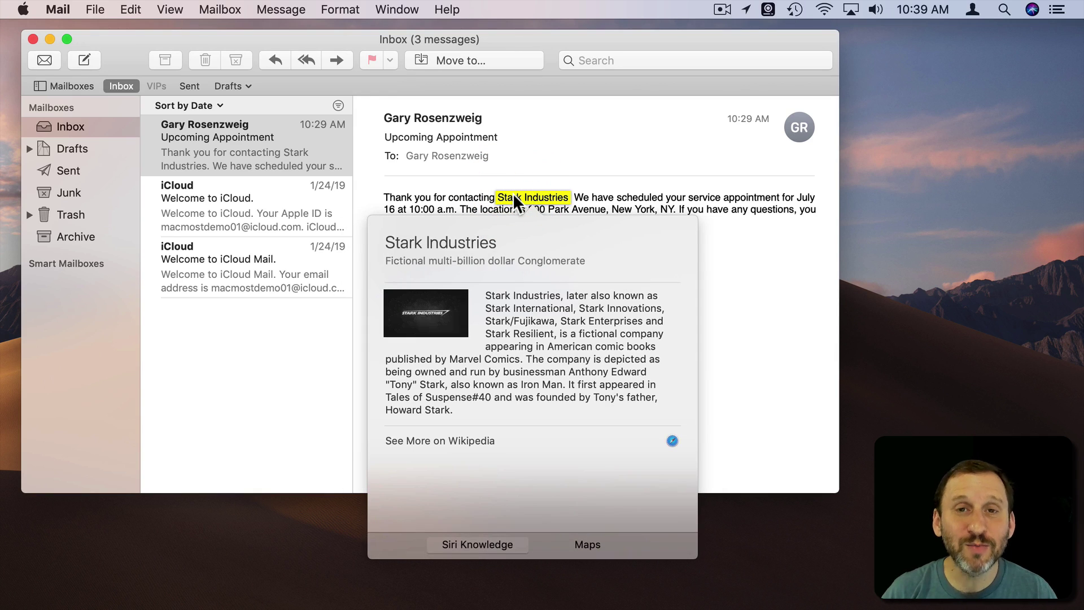
{"action": "left_click", "coordinate": [569, 200]}
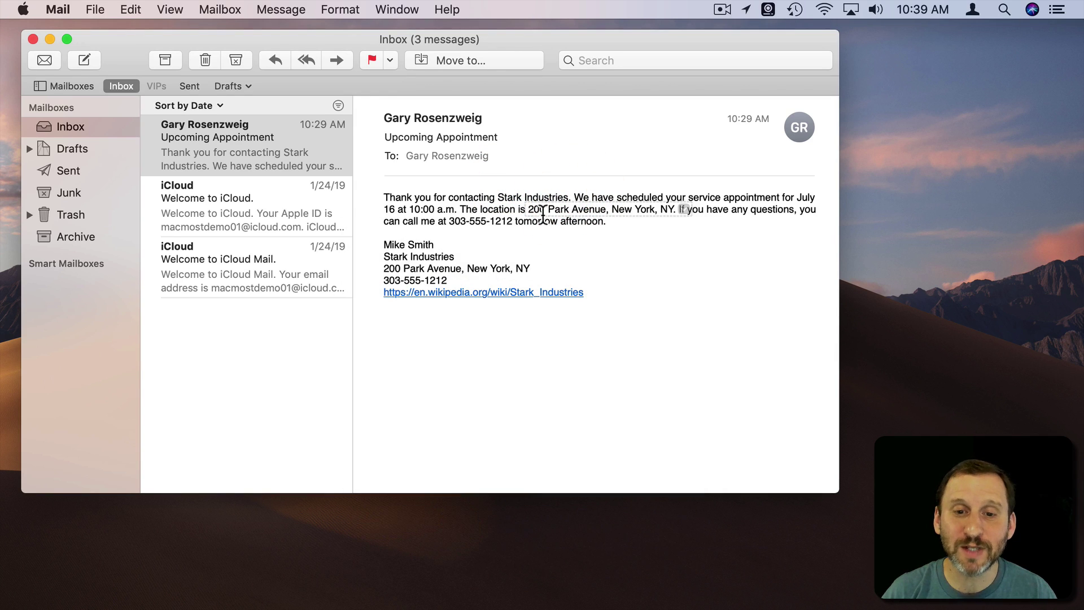
{"action": "left_click", "coordinate": [495, 270]}
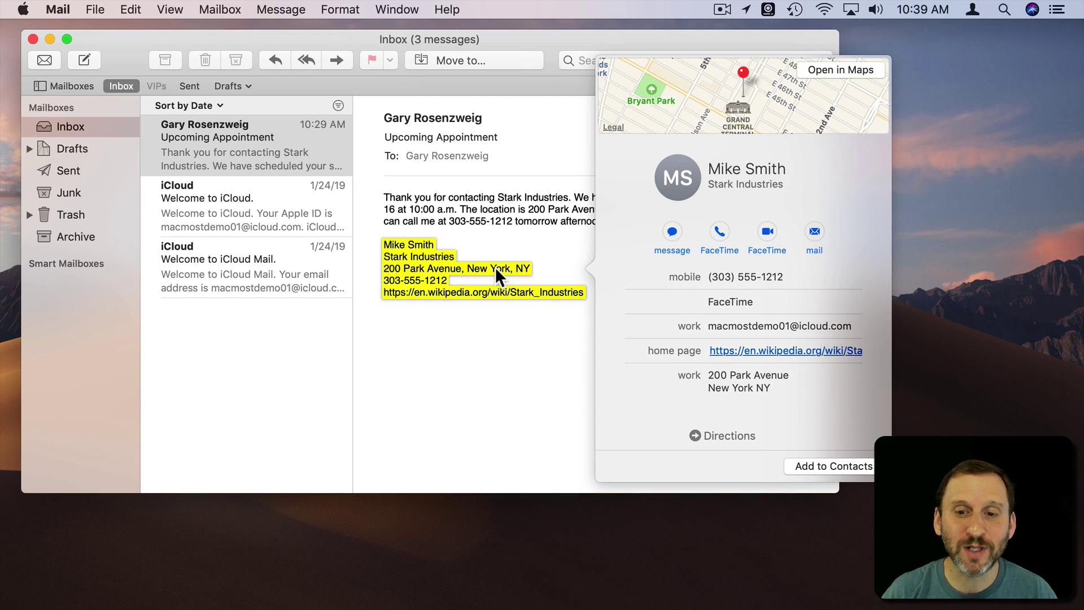
{"action": "mouse_move", "coordinate": [483, 267]}
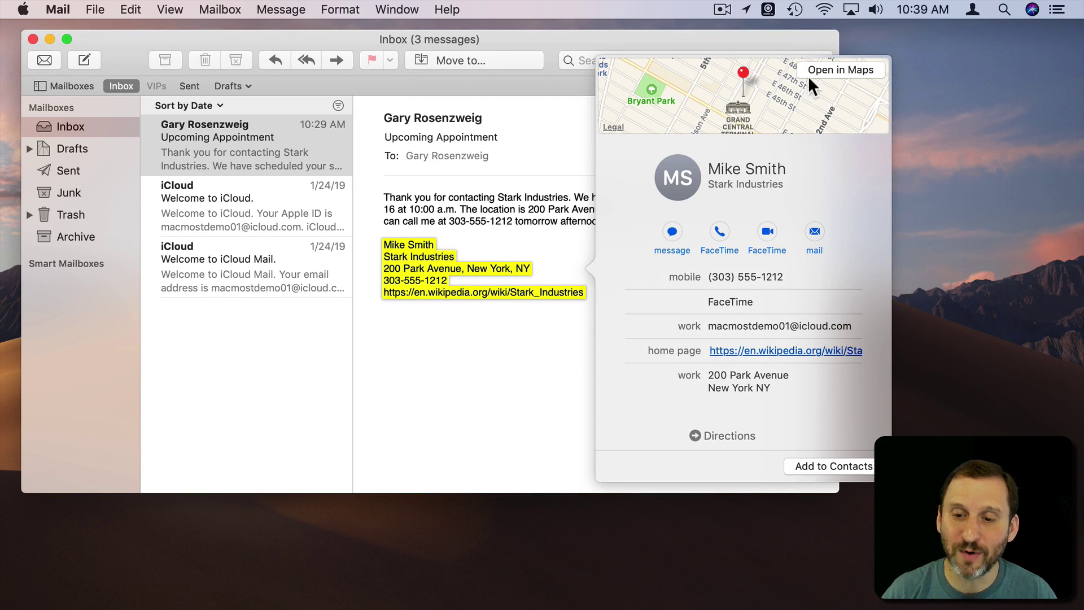
{"action": "left_click", "coordinate": [444, 342]}
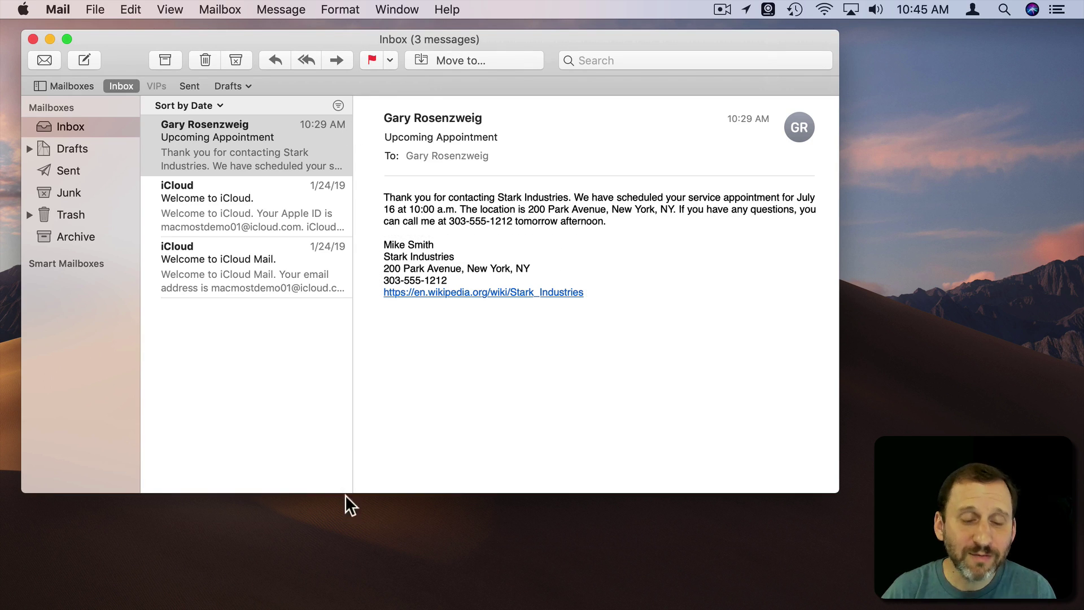
- In Safari's Chicago Architecture Center page, look up Willis Tower
{"action": "mouse_move", "coordinate": [194, 596]}
{"action": "left_click", "coordinate": [111, 588]}
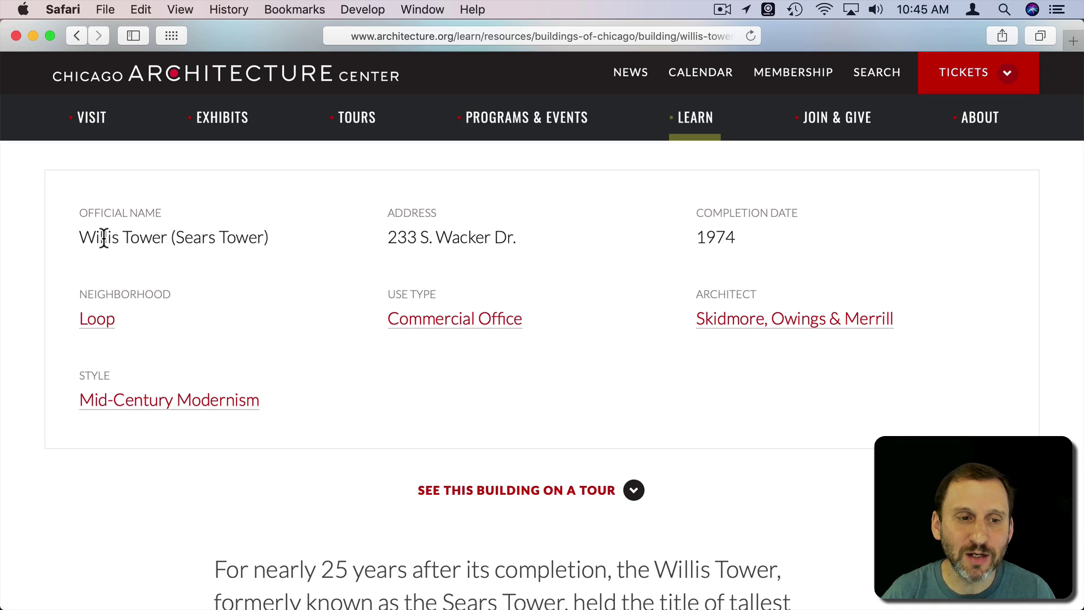
{"action": "right_click", "coordinate": [103, 236]}
{"action": "left_click", "coordinate": [57, 256]}
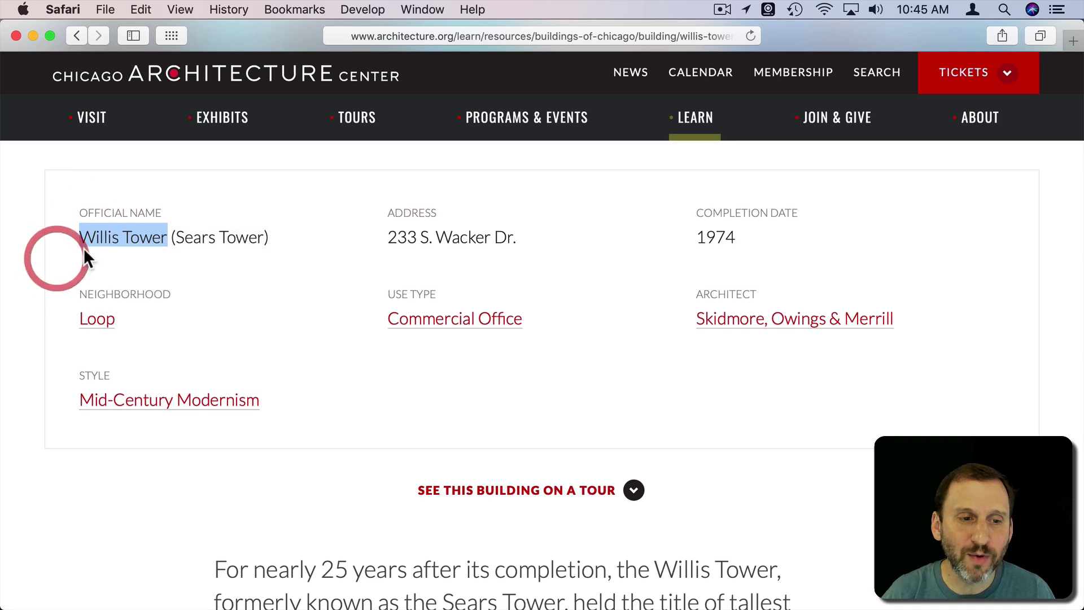
{"action": "left_click", "coordinate": [92, 237]}
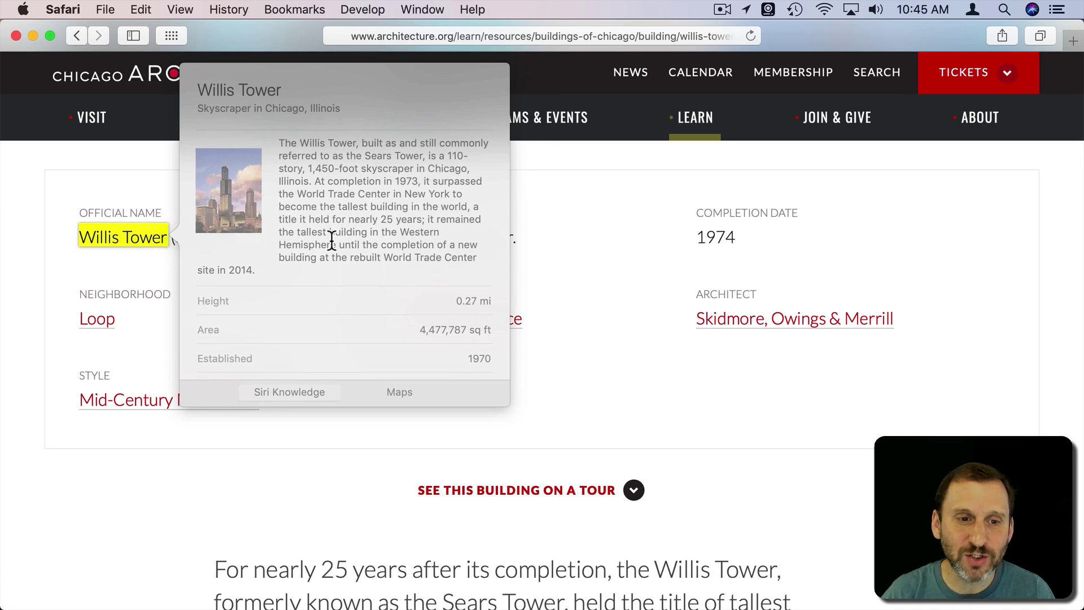
{"action": "left_click", "coordinate": [572, 237]}
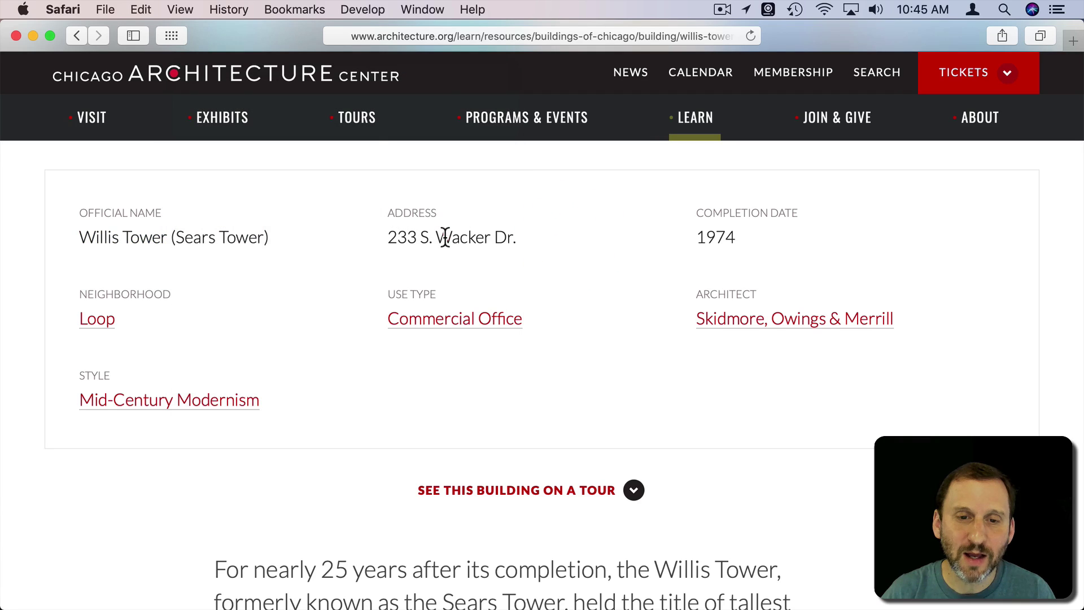
- Look up the address 233 S. Wacker Dr. and architects Bruce Graham and Fazlur Khan
{"action": "left_click", "coordinate": [445, 234]}
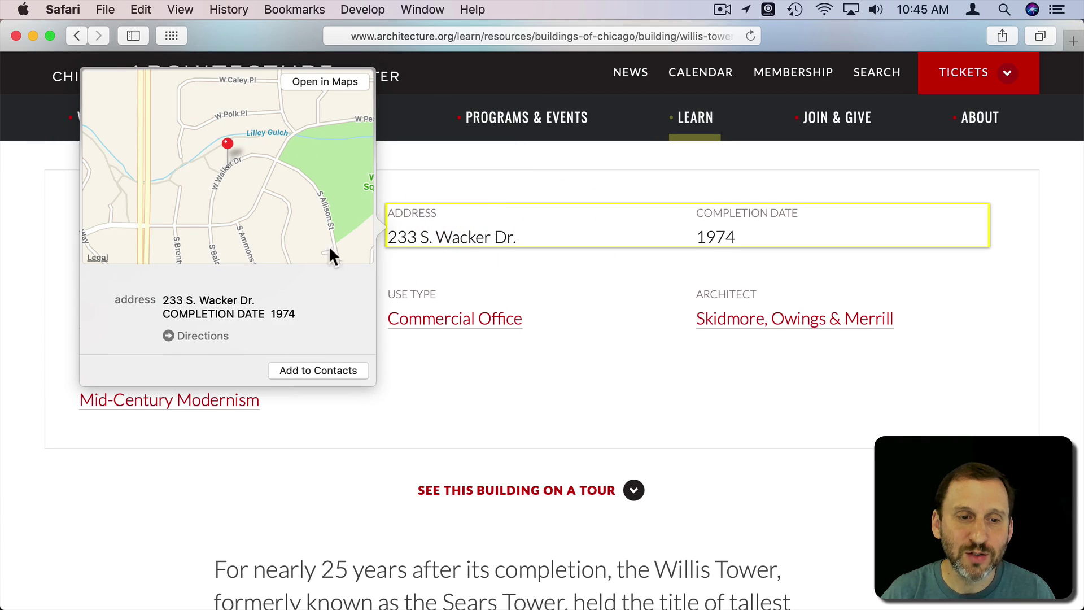
{"action": "left_click", "coordinate": [588, 286]}
{"action": "scroll", "coordinate": [589, 280], "scroll_direction": "down", "scroll_amount": 6}
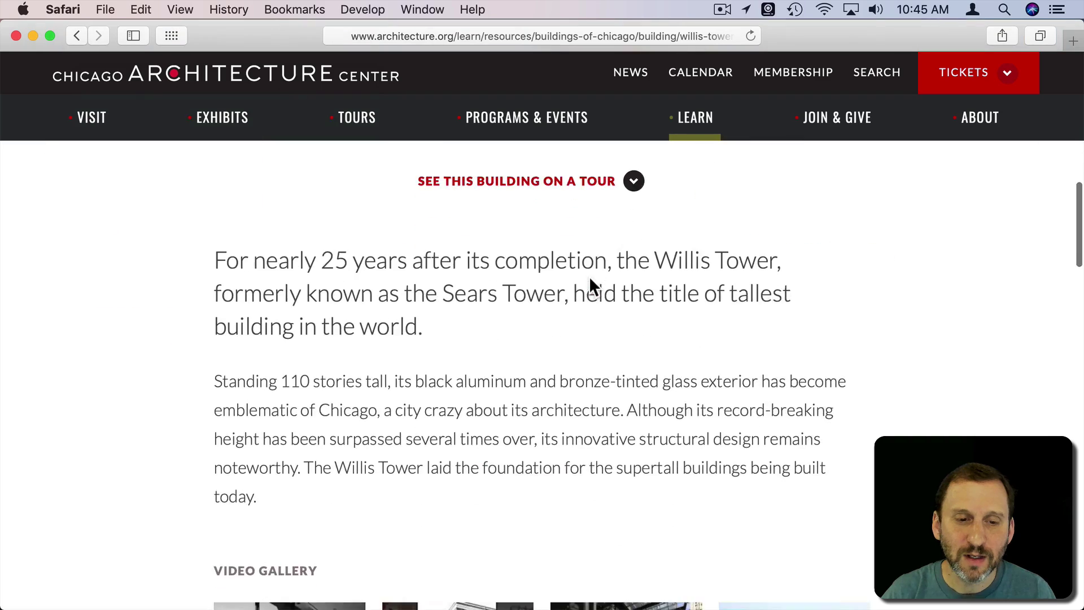
{"action": "scroll", "coordinate": [590, 280], "scroll_direction": "down", "scroll_amount": 4}
{"action": "scroll", "coordinate": [590, 285], "scroll_direction": "down", "scroll_amount": 5}
{"action": "scroll", "coordinate": [590, 285], "scroll_direction": "down", "scroll_amount": 3}
{"action": "scroll", "coordinate": [590, 286], "scroll_direction": "down", "scroll_amount": 2}
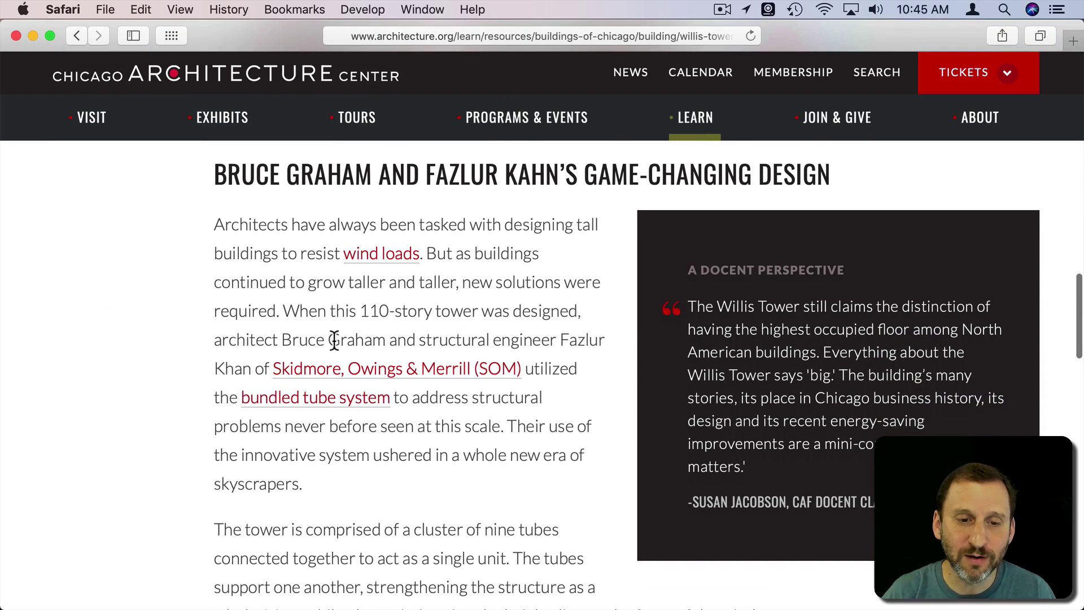
{"action": "left_click", "coordinate": [337, 339]}
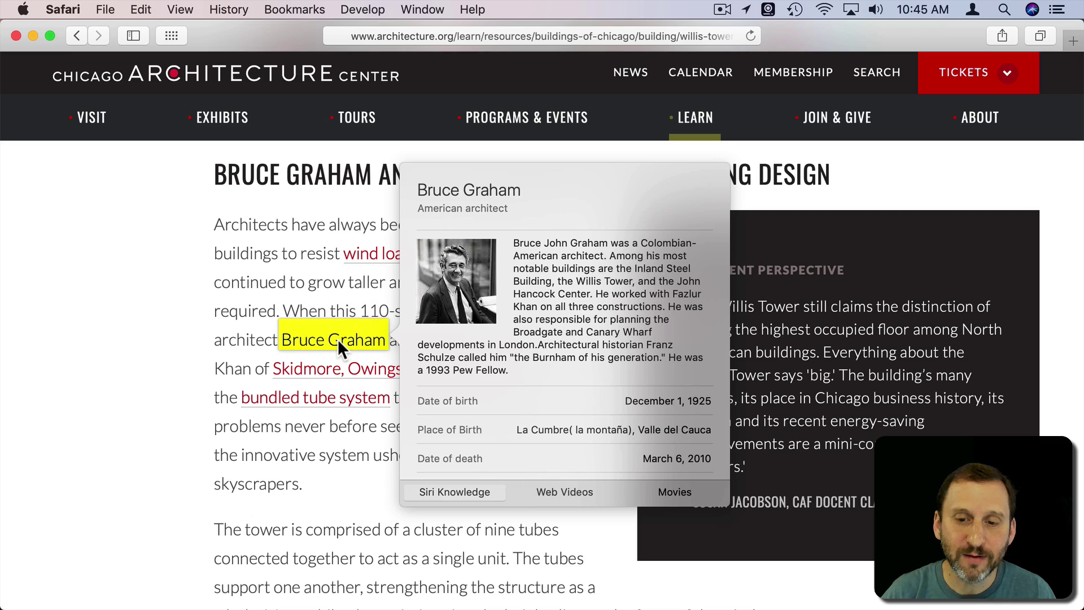
{"action": "left_click", "coordinate": [323, 322]}
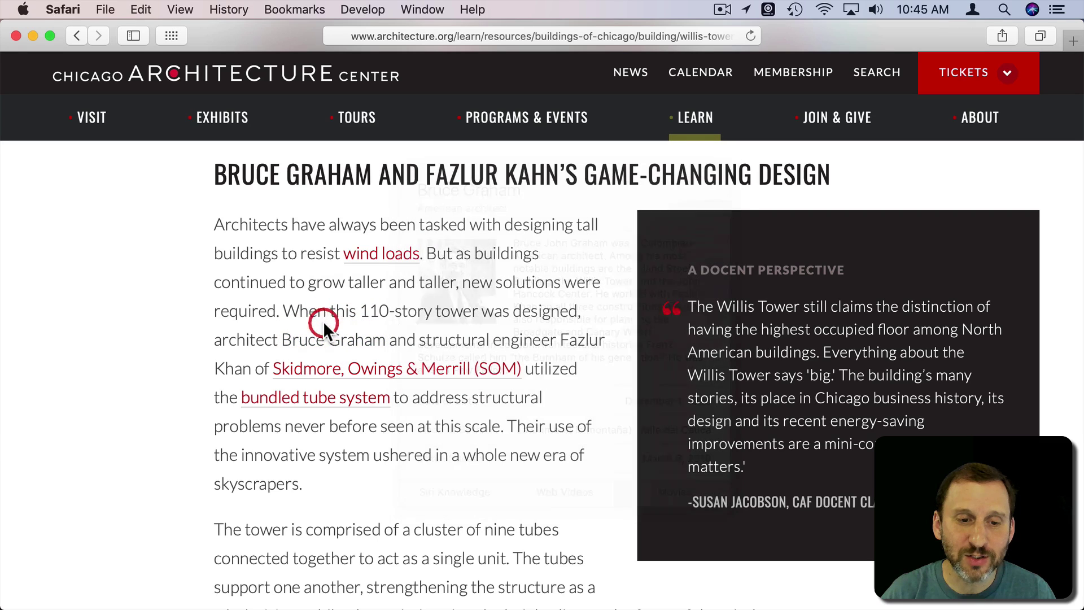
{"action": "left_click", "coordinate": [573, 339]}
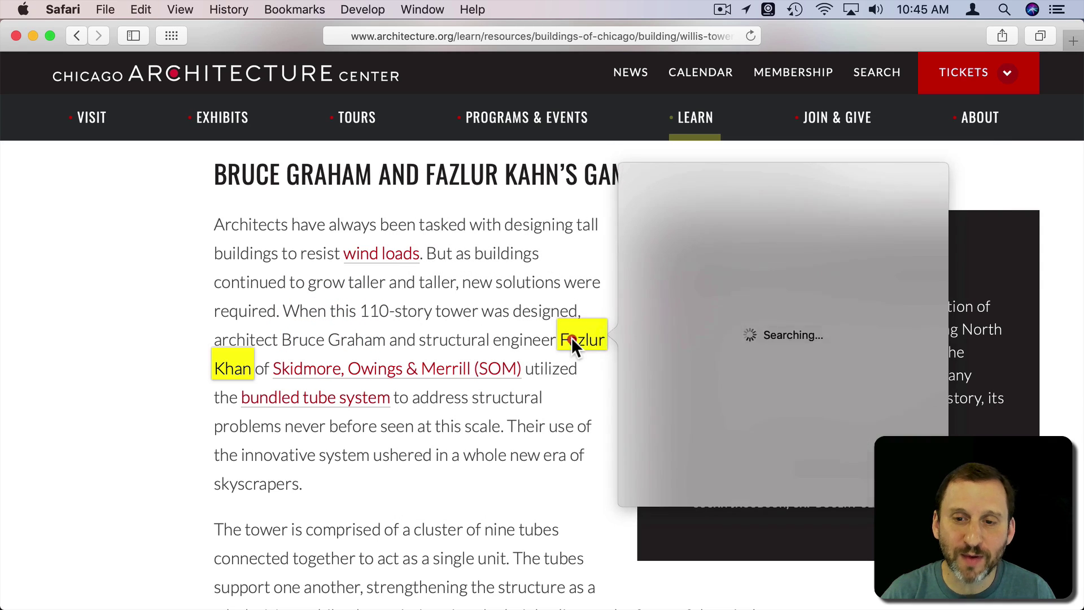
{"action": "left_click", "coordinate": [479, 318]}
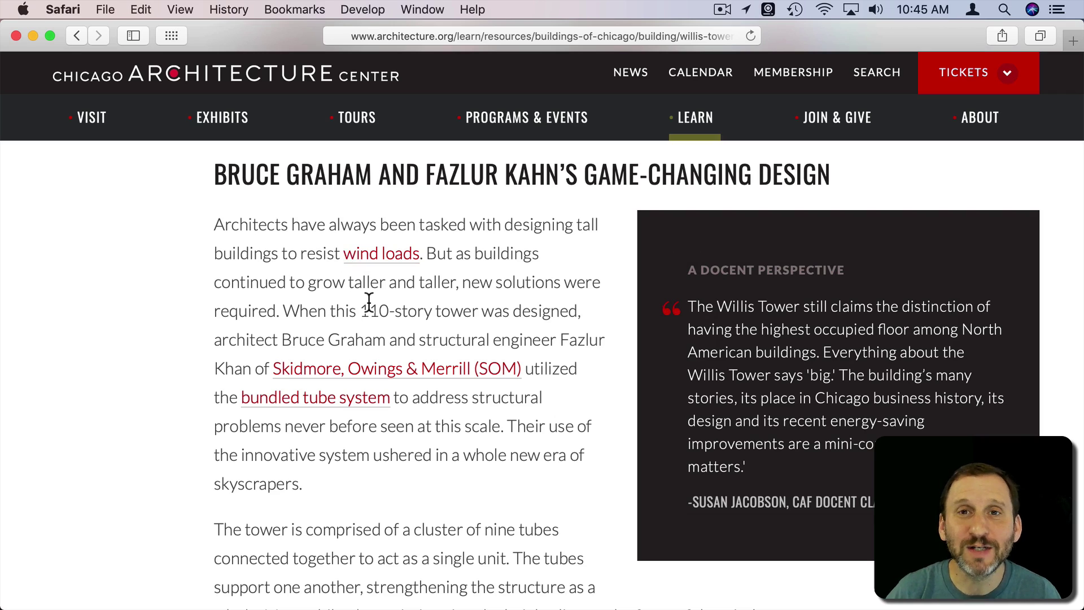